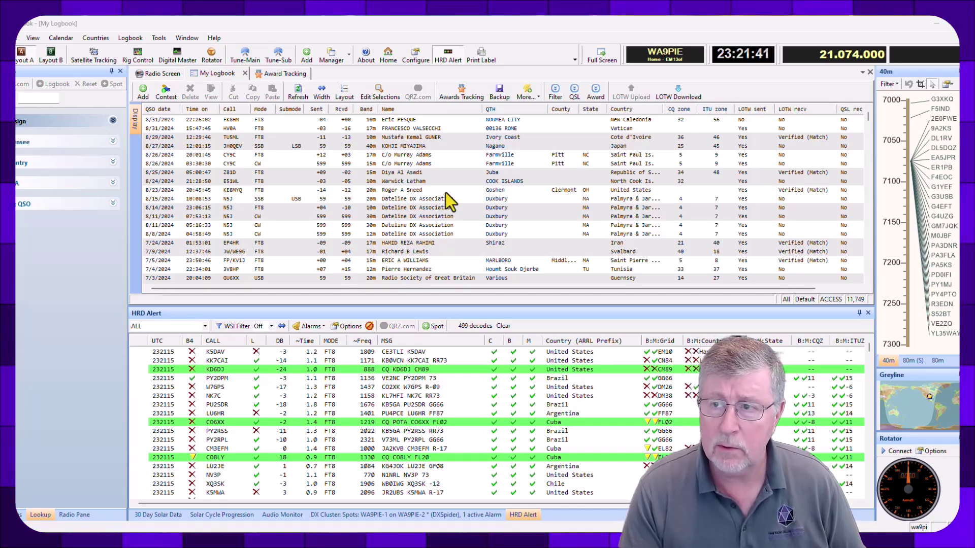
- Refresh the ARRL DXCC totals in Award Tracking to review the starting counts
click(581, 122)
click(511, 98)
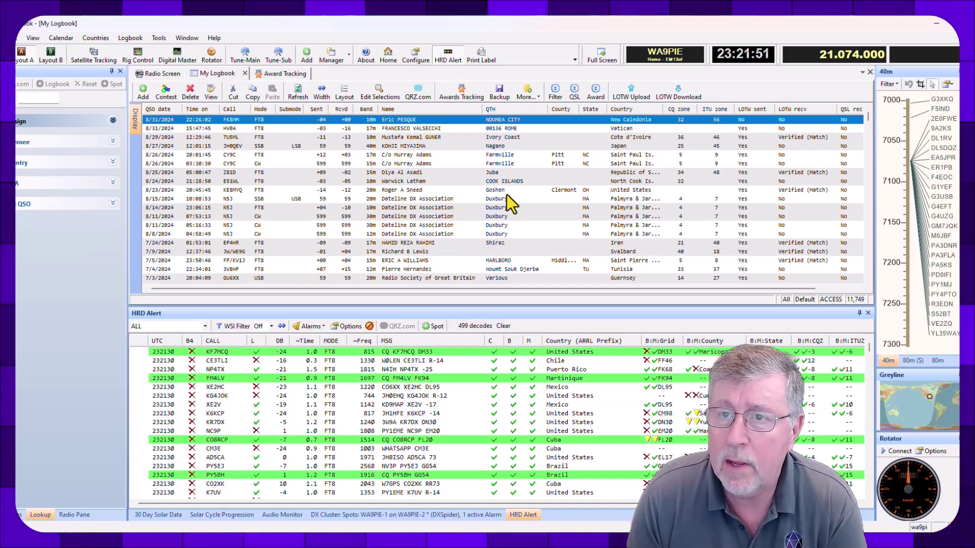
click(288, 72)
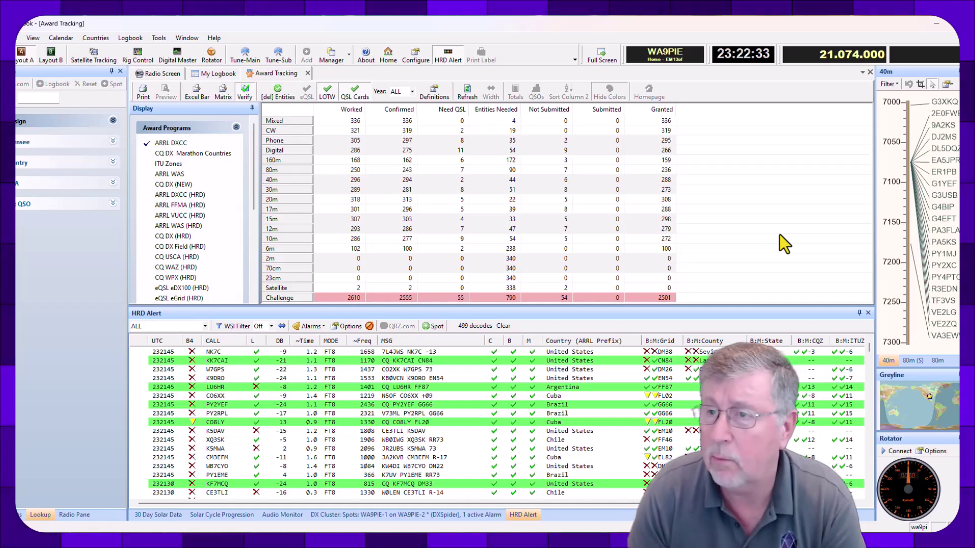
click(465, 92)
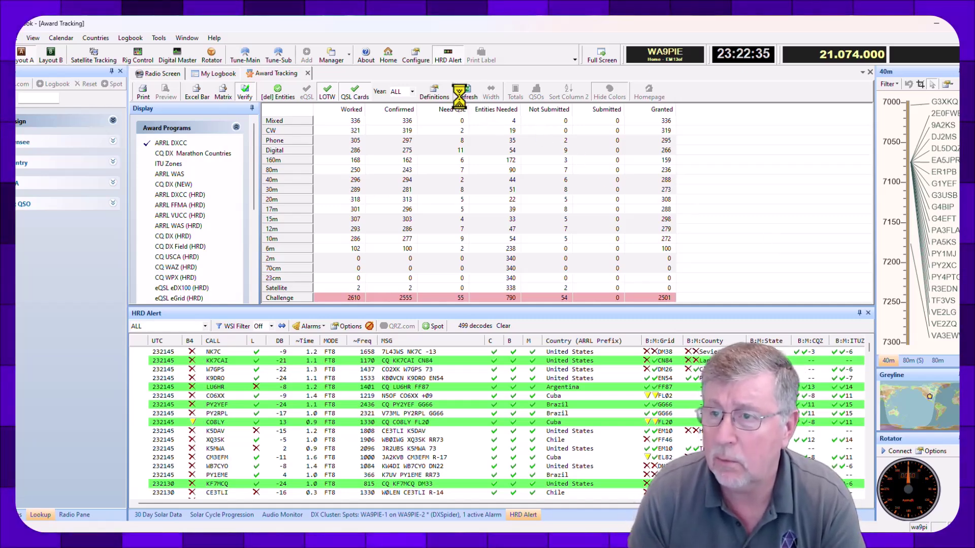
click(786, 200)
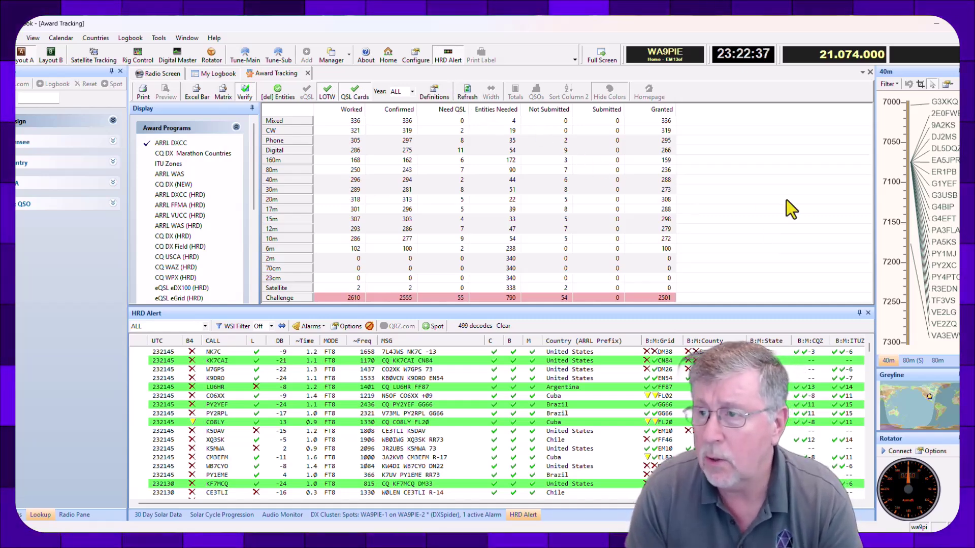
- Return to My Logbook and show the filter and QSL update controls above the contact list
click(207, 75)
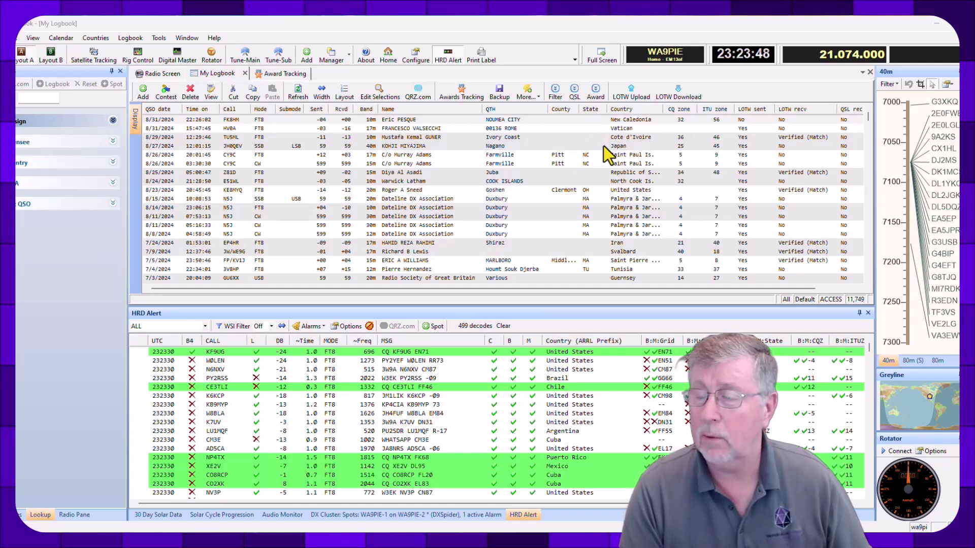
click(555, 91)
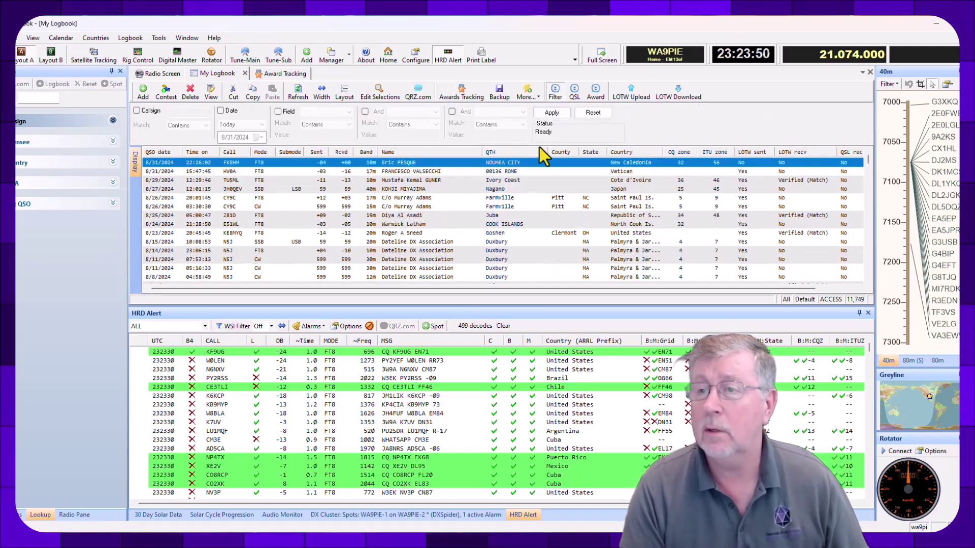
click(574, 93)
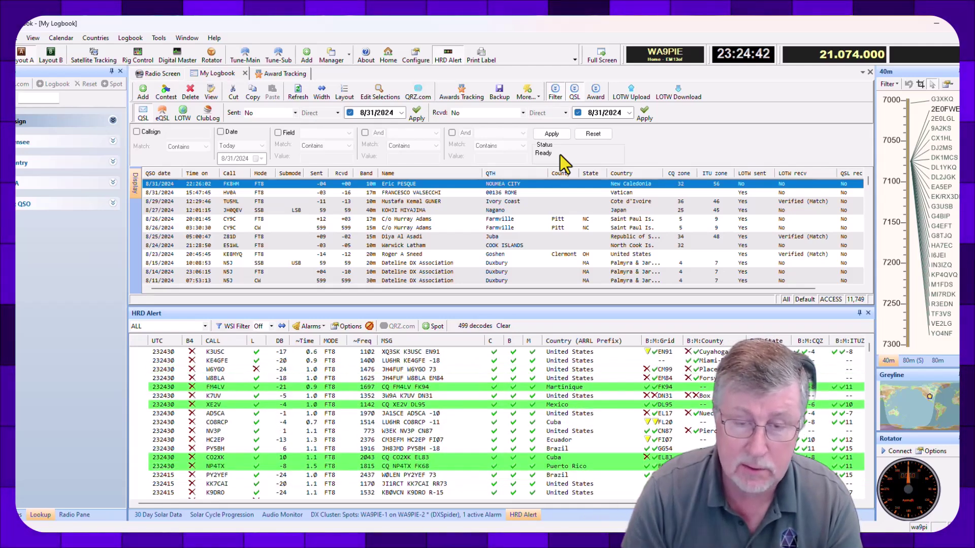
click(144, 136)
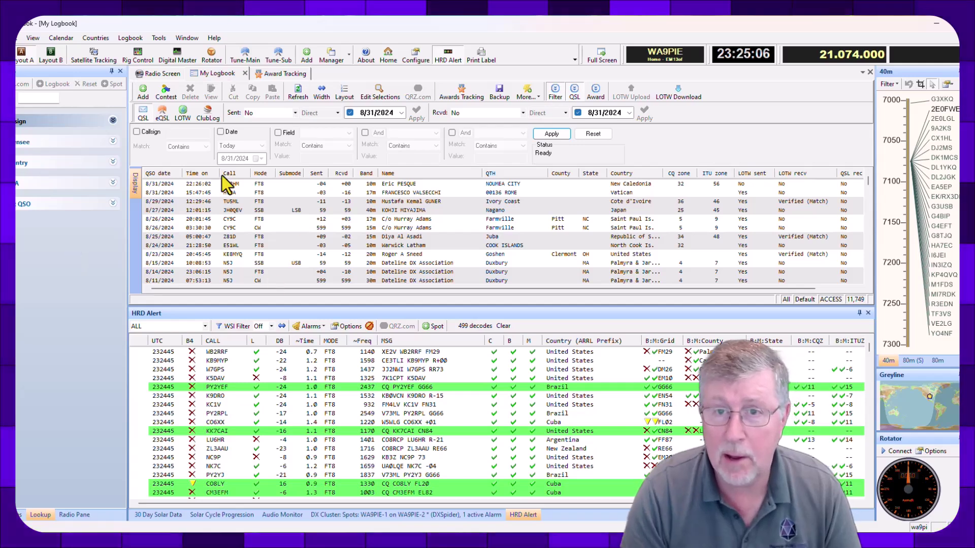
click(152, 133)
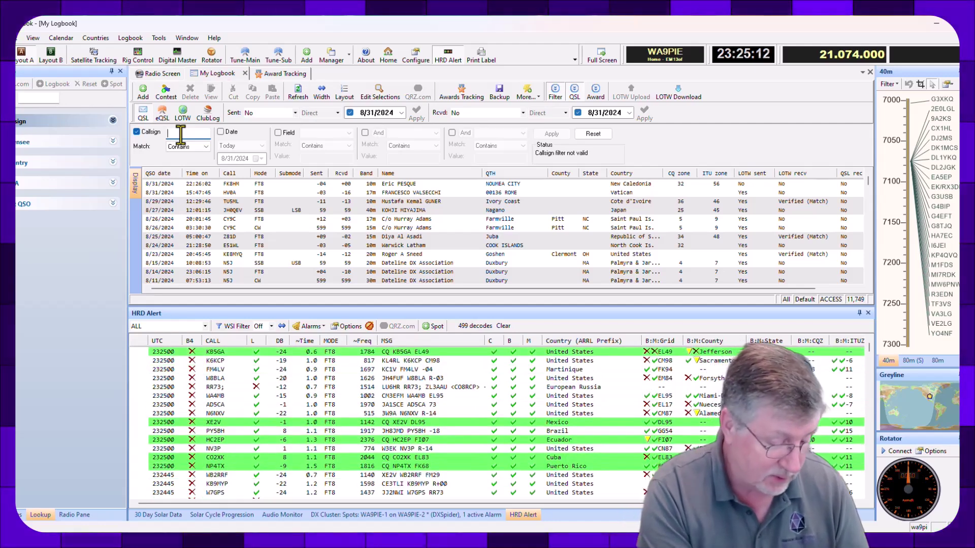
text(N4S)
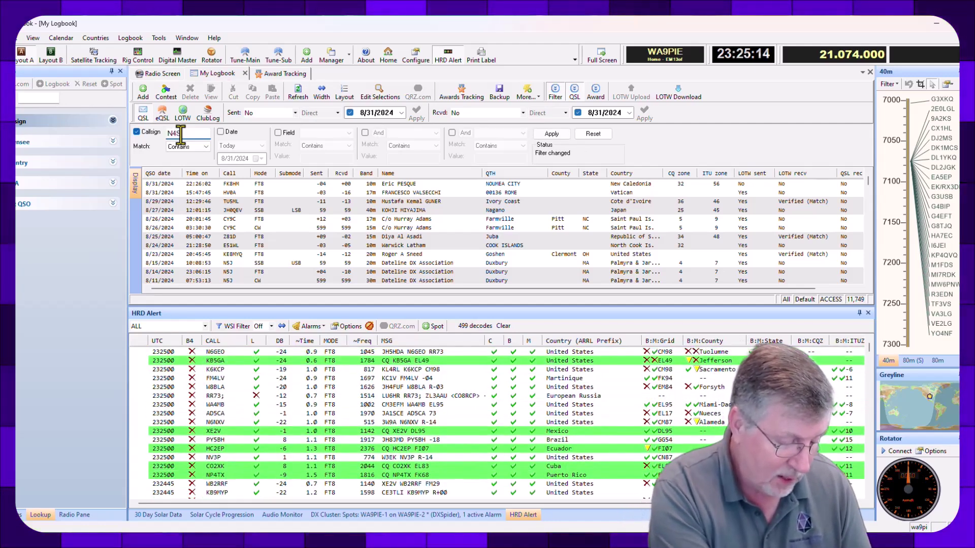
text(FC)
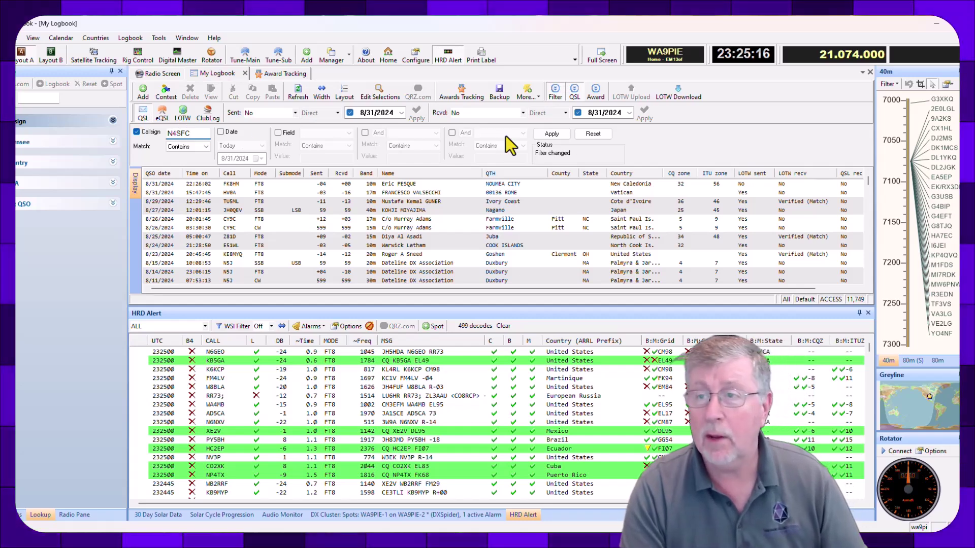
click(562, 135)
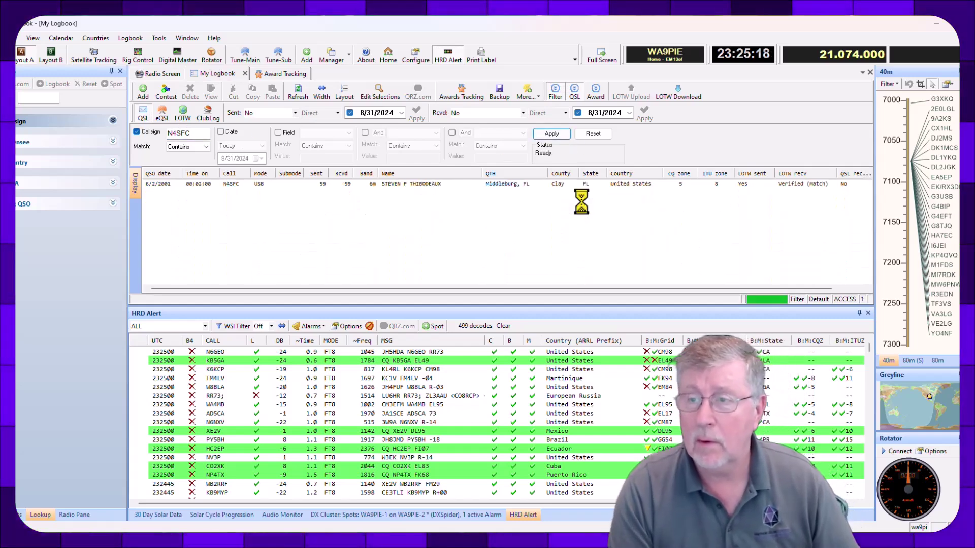
click(515, 184)
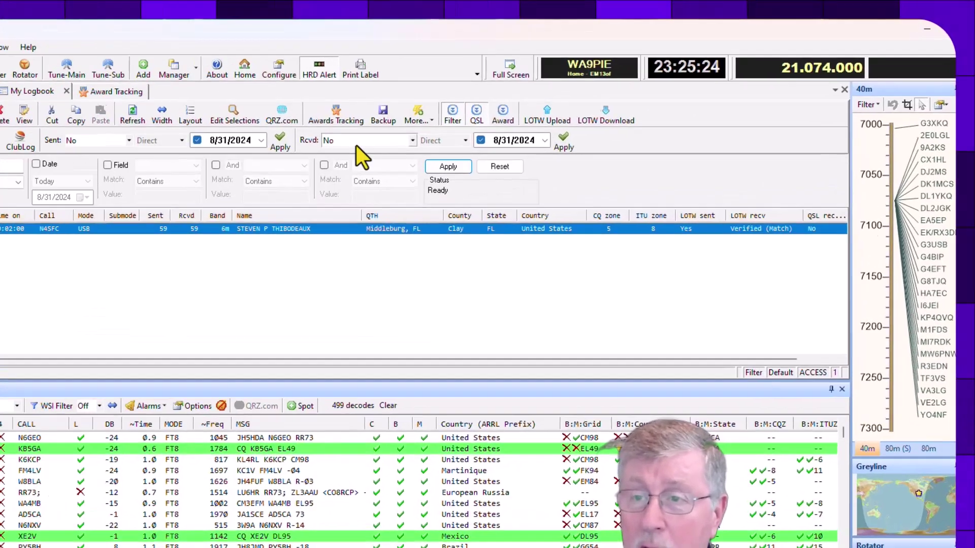
click(478, 114)
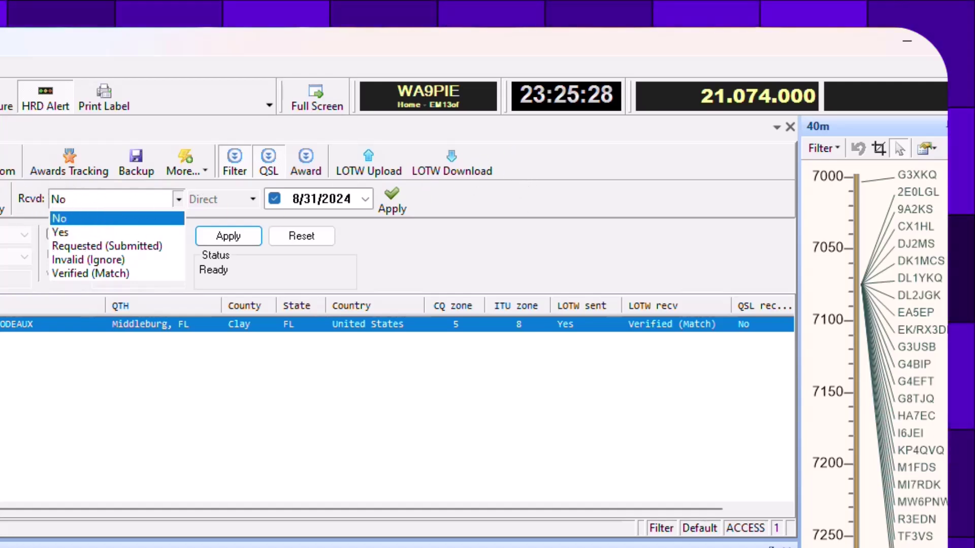
click(89, 232)
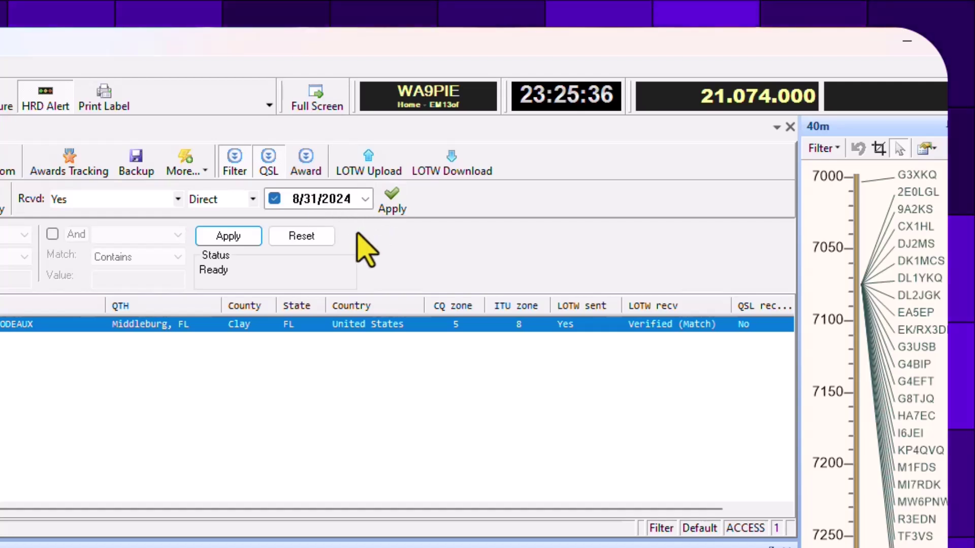
click(308, 199)
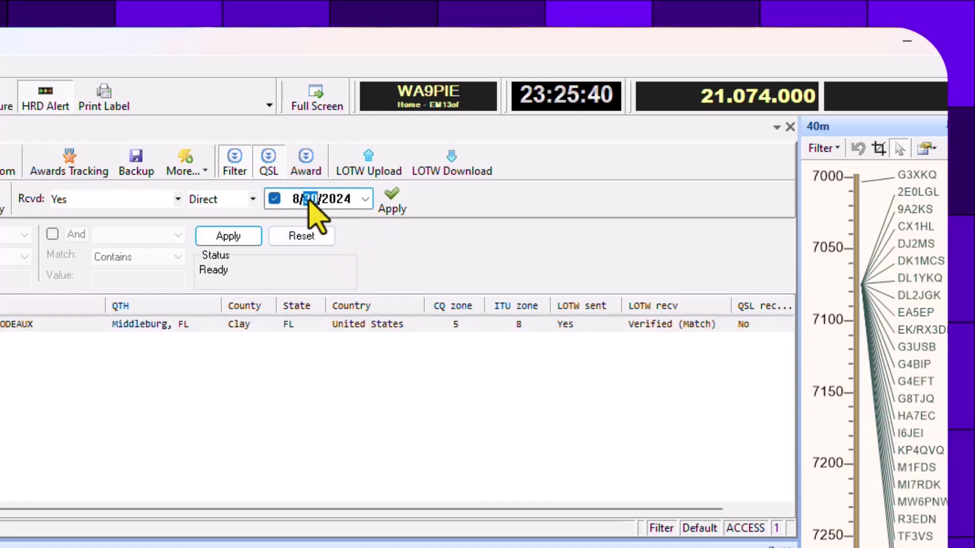
click(393, 207)
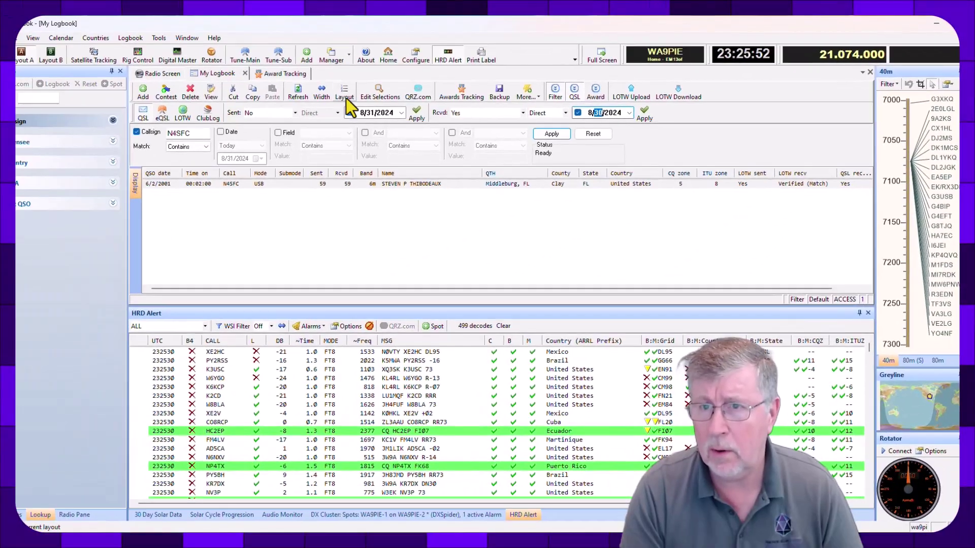
- Check the logbook layout's selected fields for the QSL received and QSL sent columns, leaving the layout as is
click(346, 98)
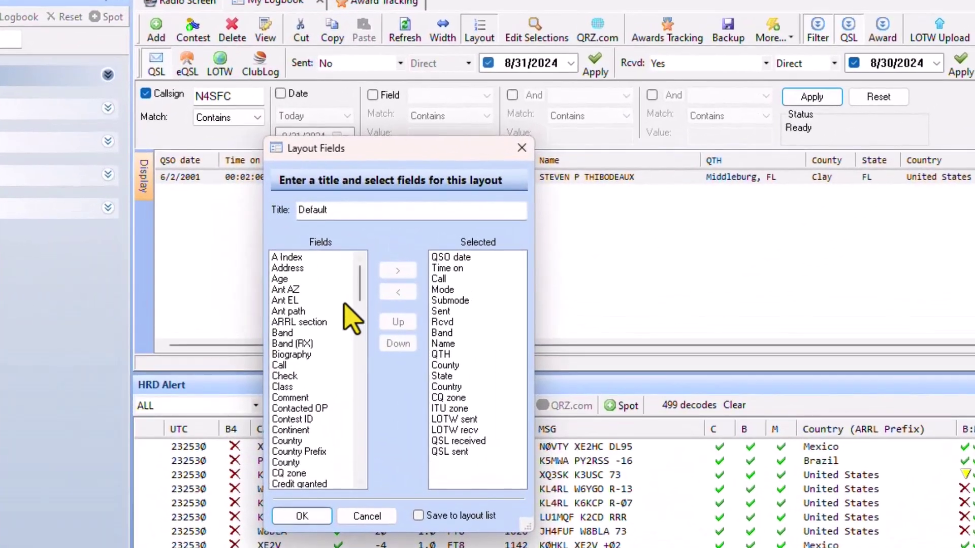
scroll(341, 315, down, 9)
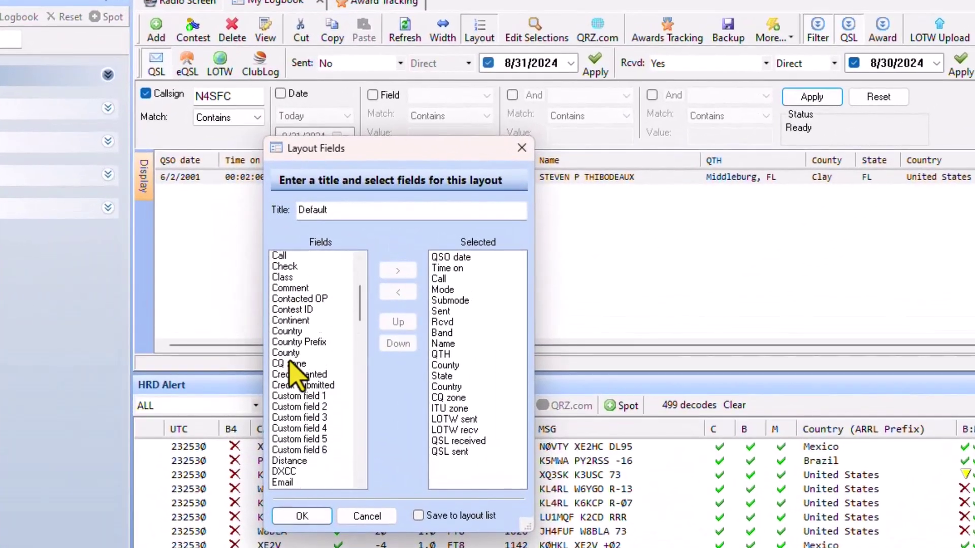
scroll(321, 356, up, 2)
scroll(320, 350, up, 8)
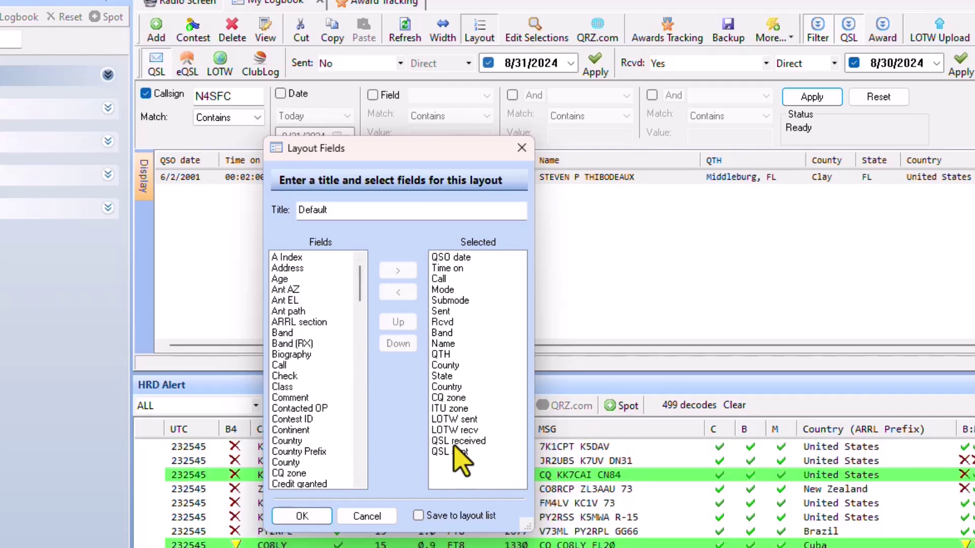
click(453, 419)
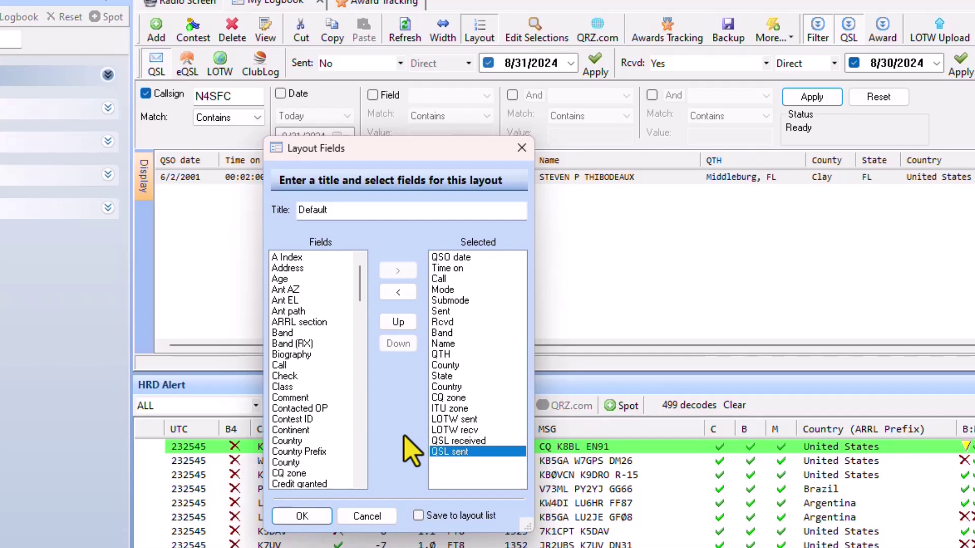
click(386, 516)
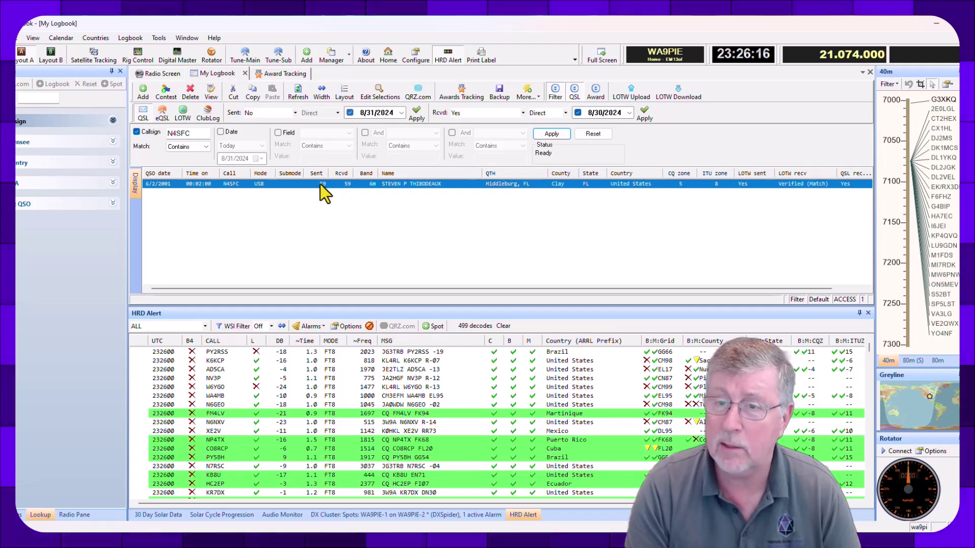
- Inspect the QSL details in the N4SFC contact record and close it without changes
double_click(321, 184)
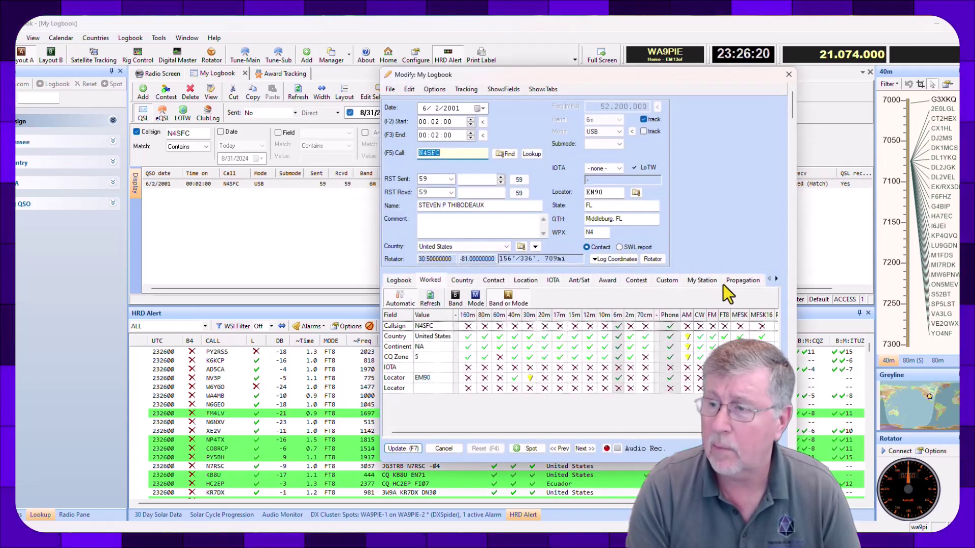
click(775, 279)
click(775, 278)
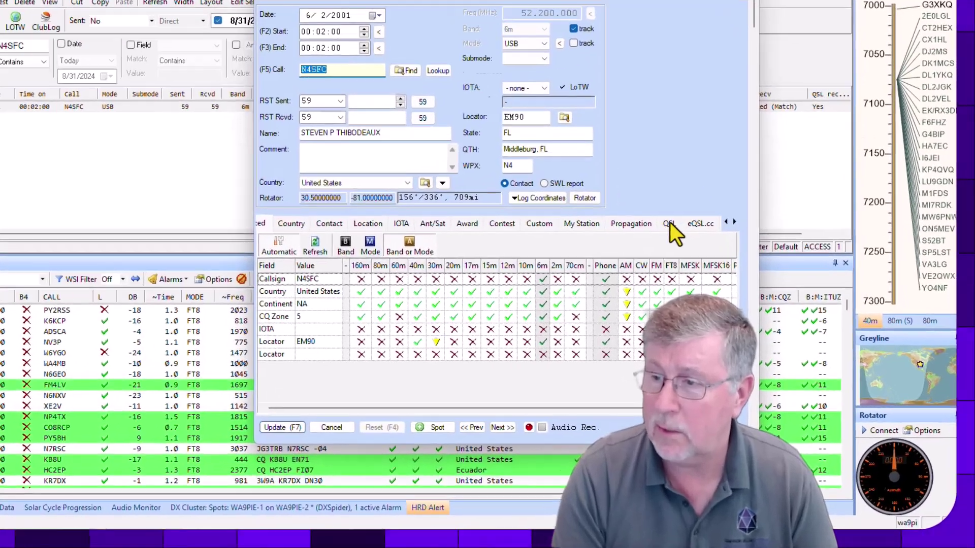
click(722, 280)
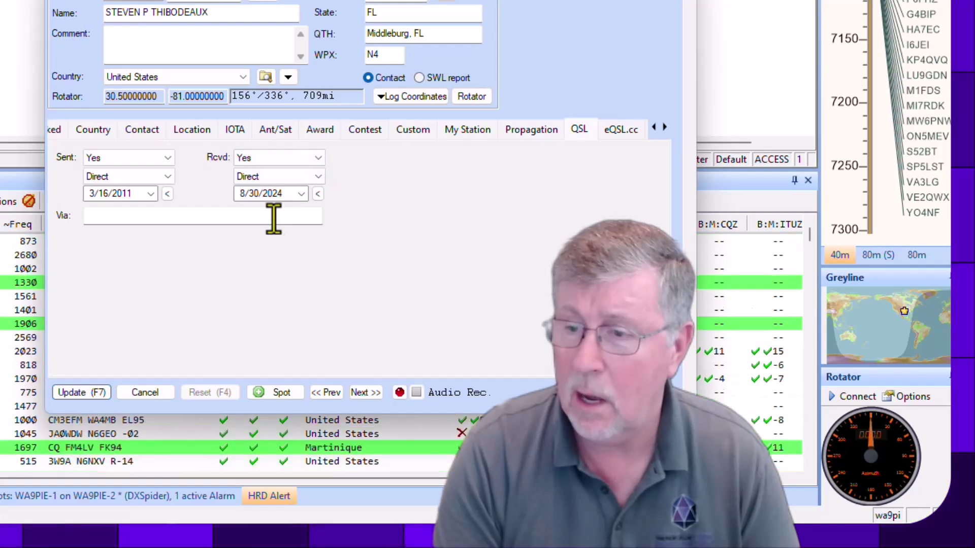
click(139, 394)
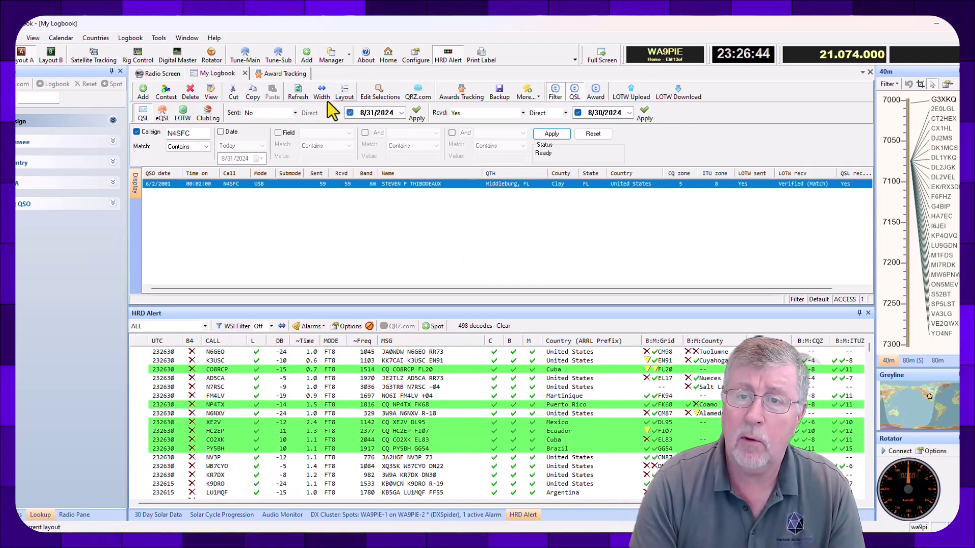
drag(200, 135, 176, 133)
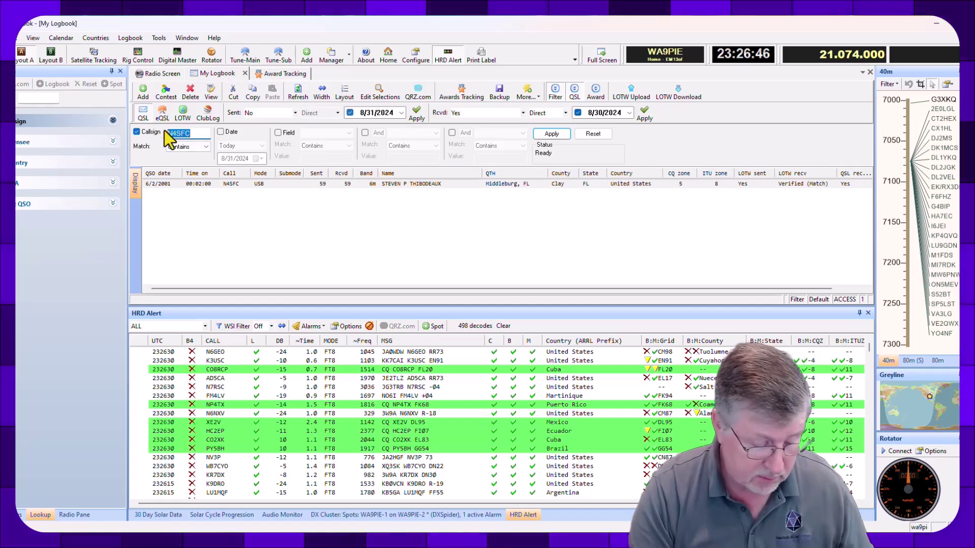
text(ZB2F)
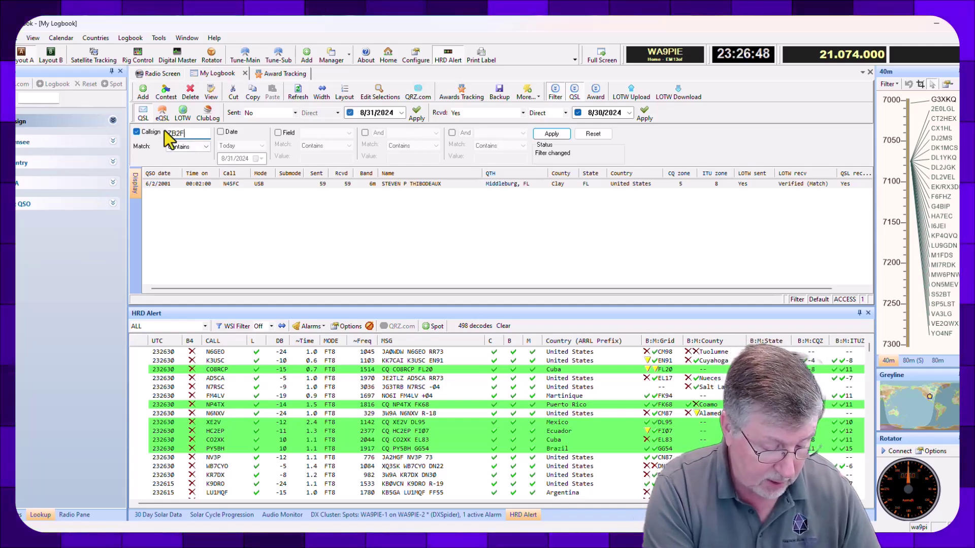
text(K)
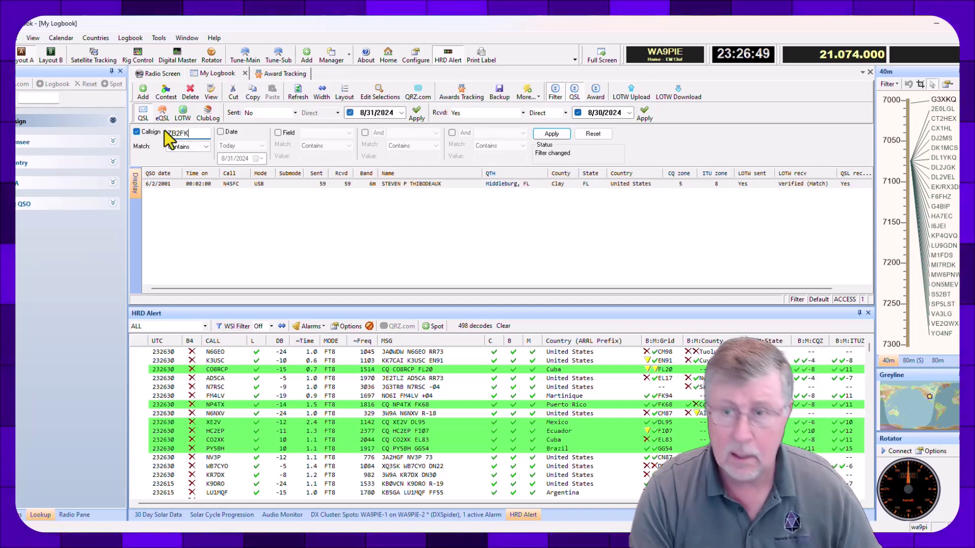
click(558, 134)
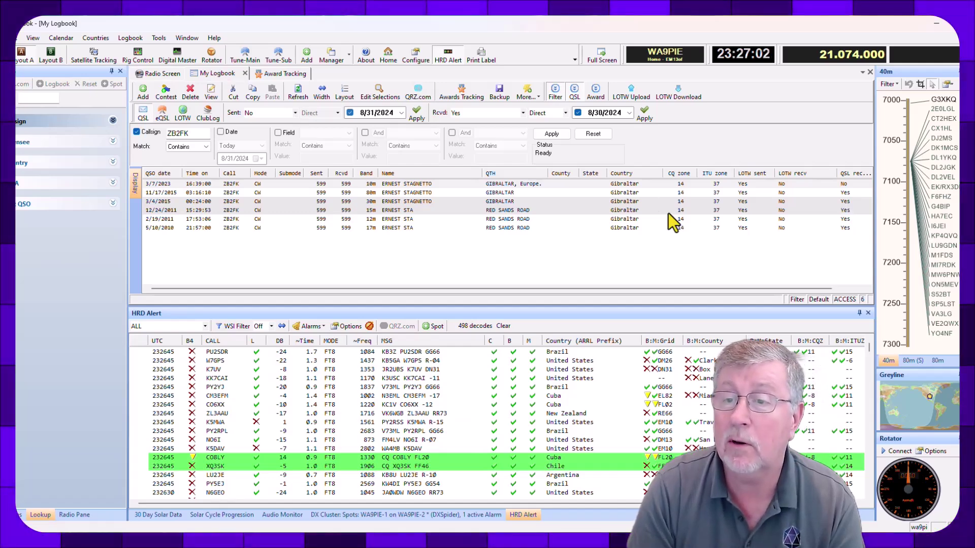
click(564, 185)
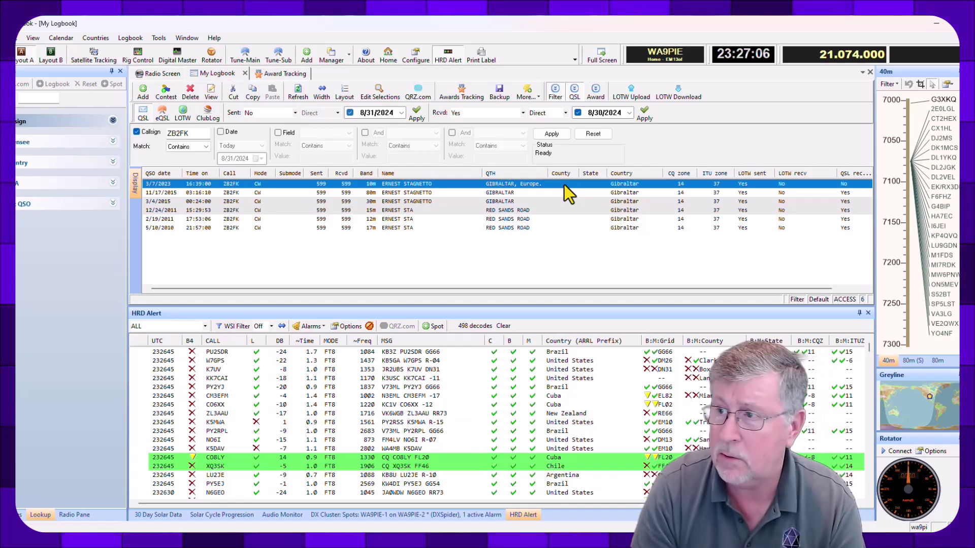
click(644, 114)
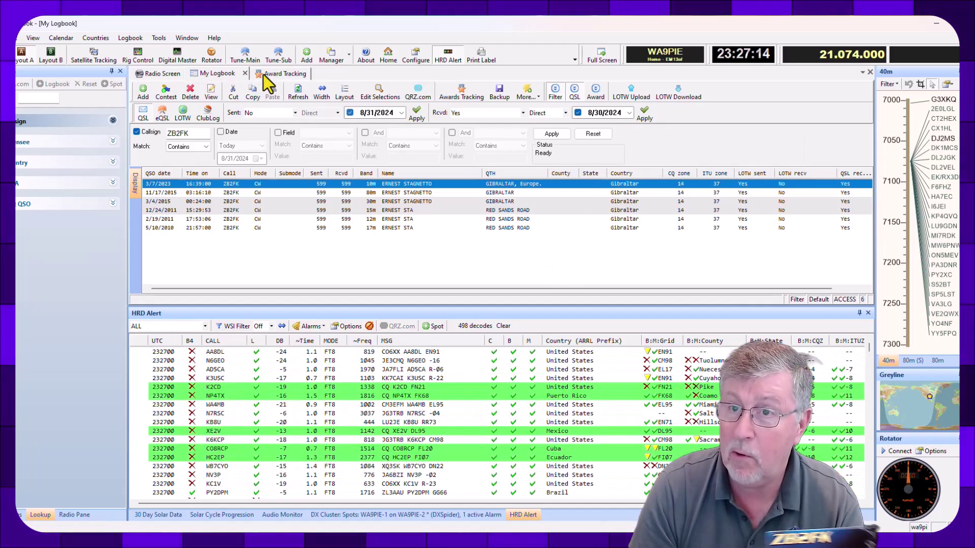
- Recalculate the ARRL DXCC award totals with the newly received cards, and return to My Logbook
click(263, 74)
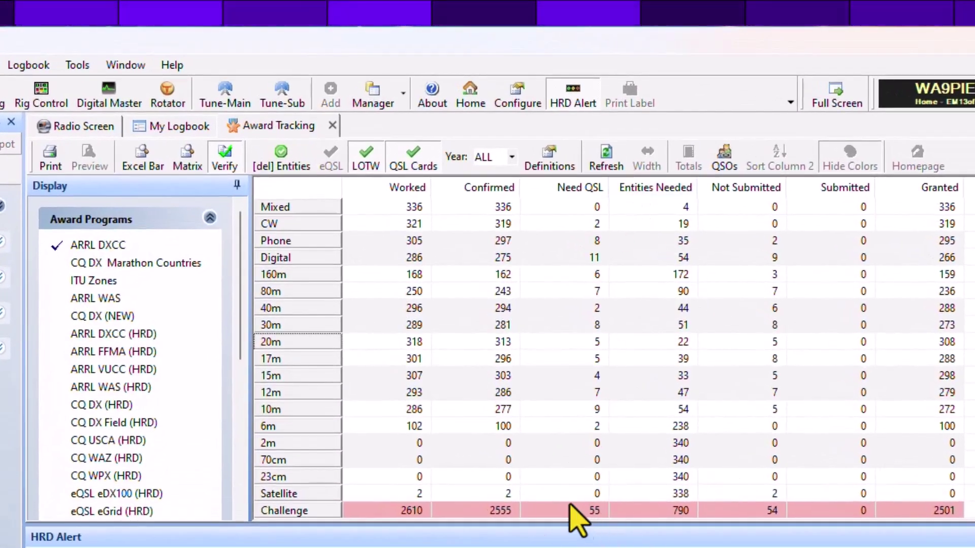
click(607, 158)
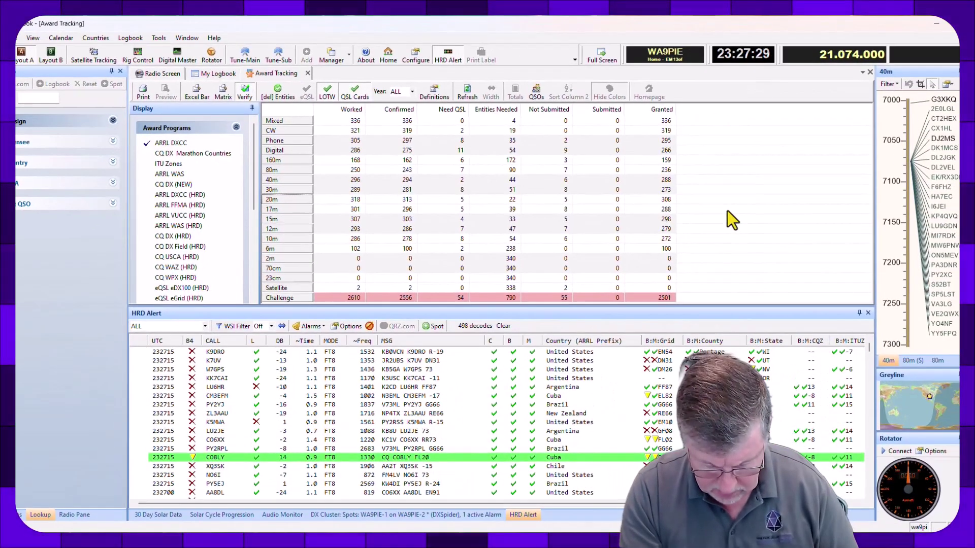
click(229, 73)
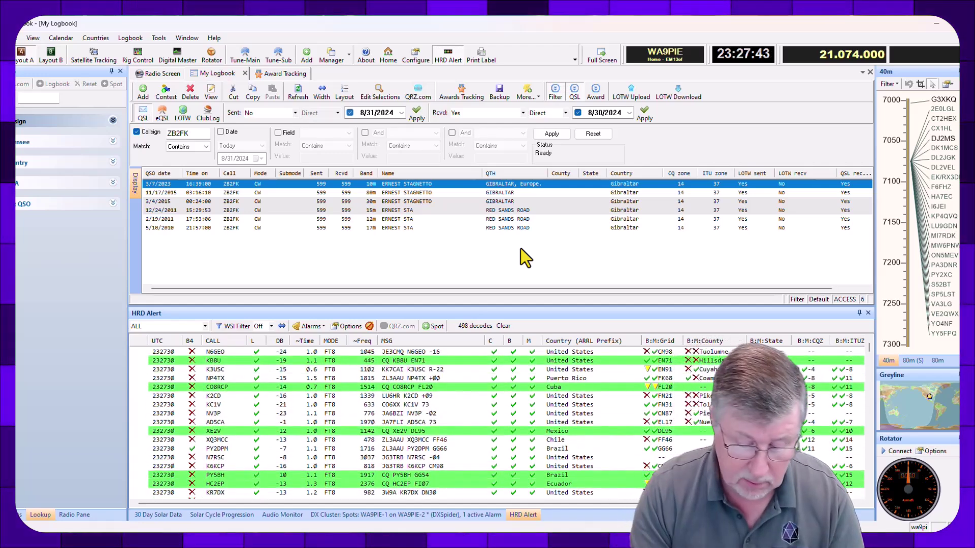
click(195, 133)
drag(196, 133, 156, 132)
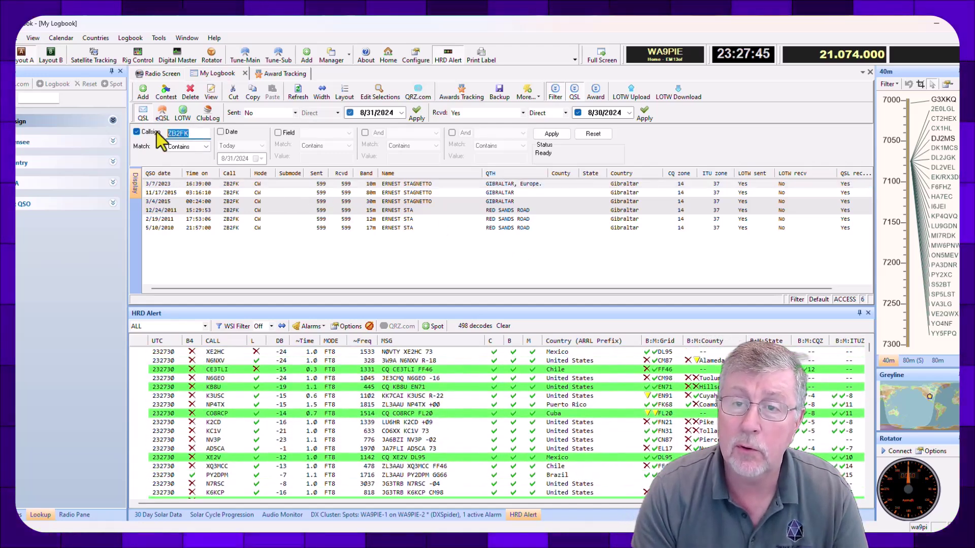
key(BackSpace)
text(LU8DP)
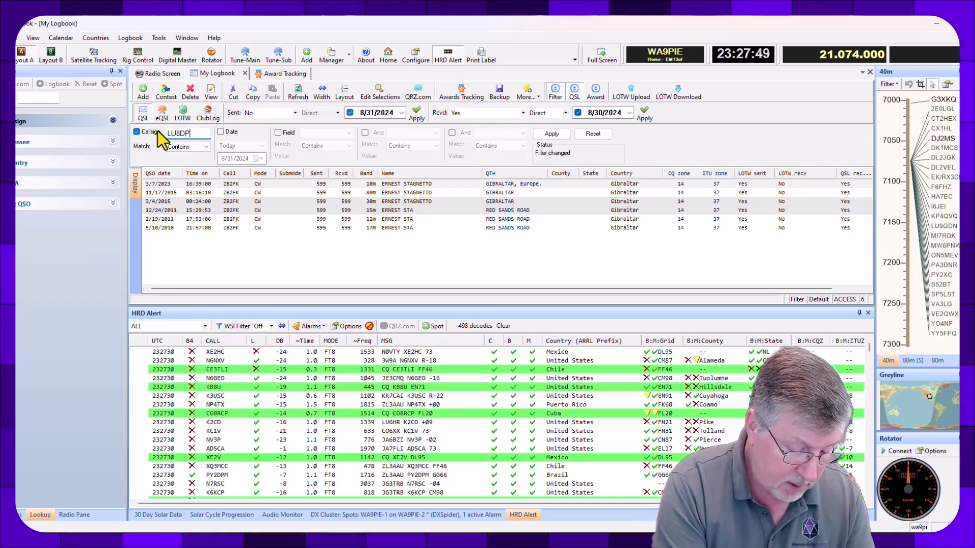
text(M)
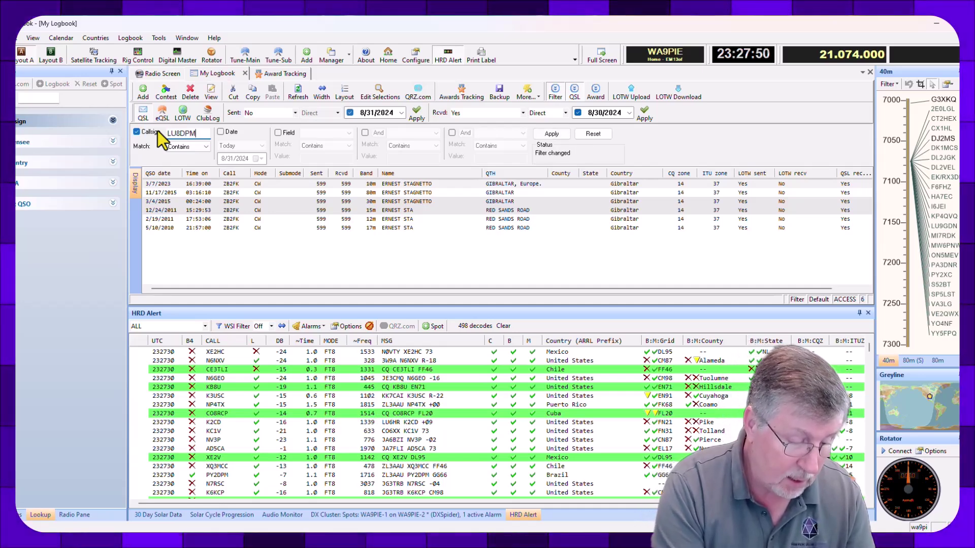
click(550, 131)
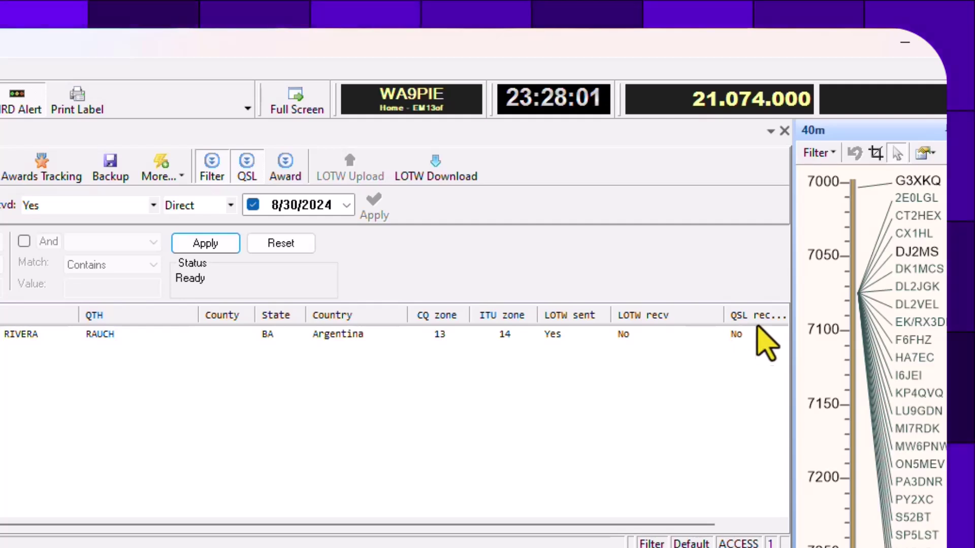
click(740, 338)
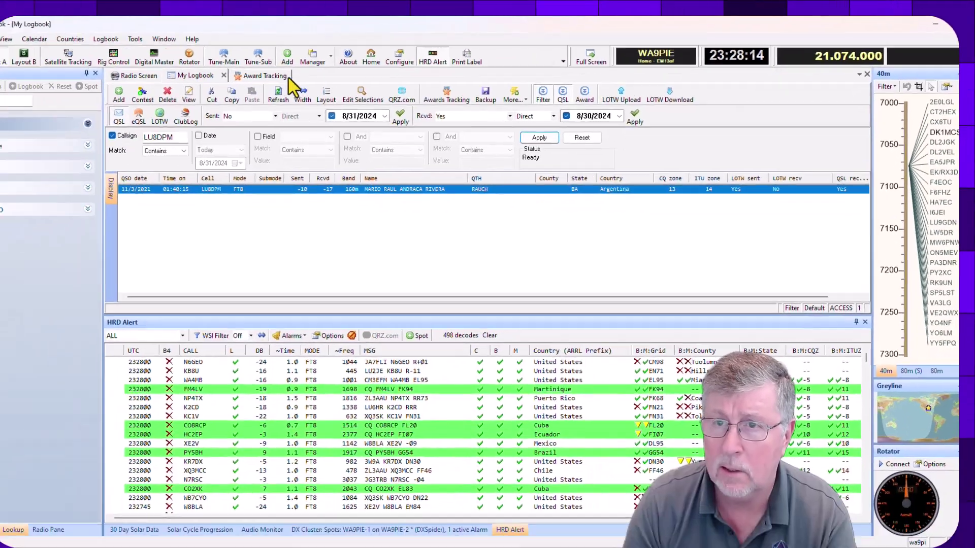
click(42, 168)
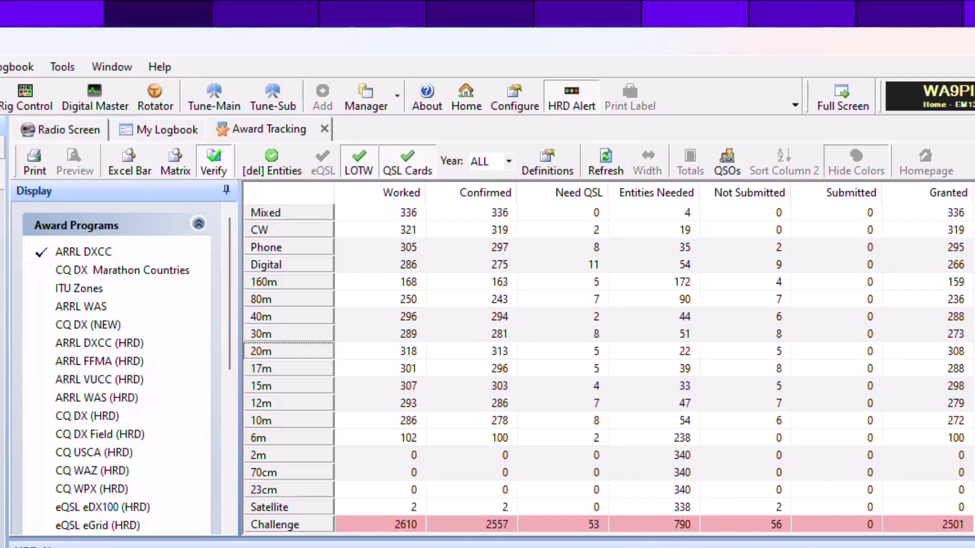
click(166, 129)
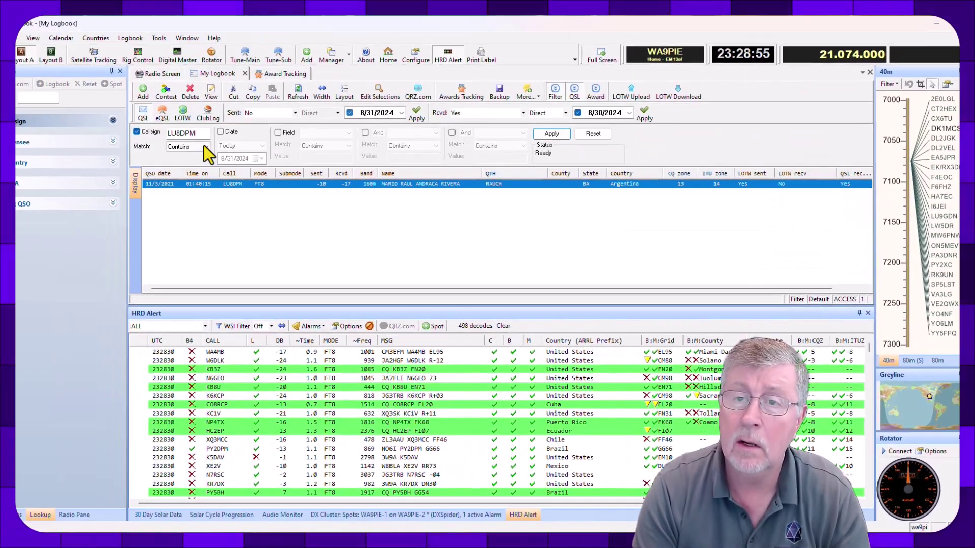
- Filter the logbook to callsign A25R and select the 10/28/2023 19:27:15 10m contact that lacks a LOTW match
double_click(185, 133)
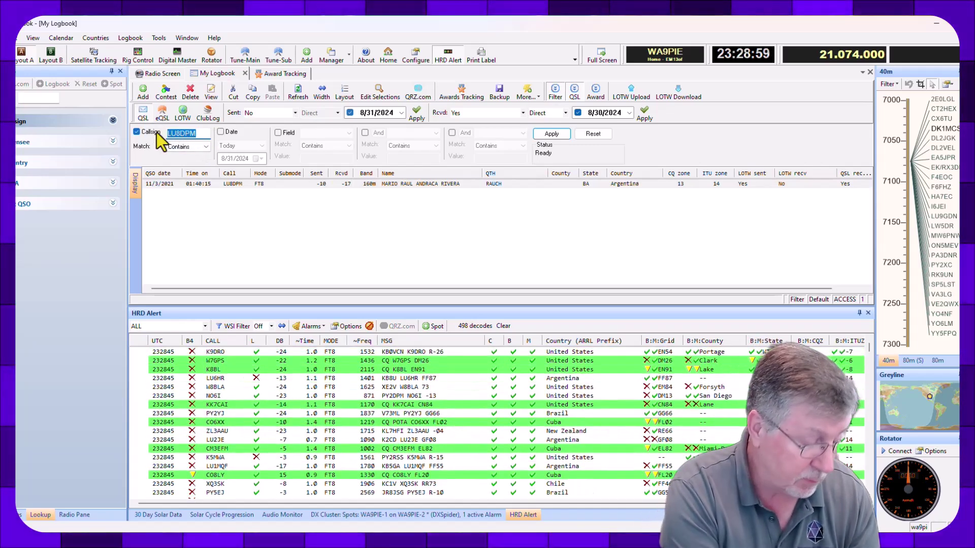
text(A25R)
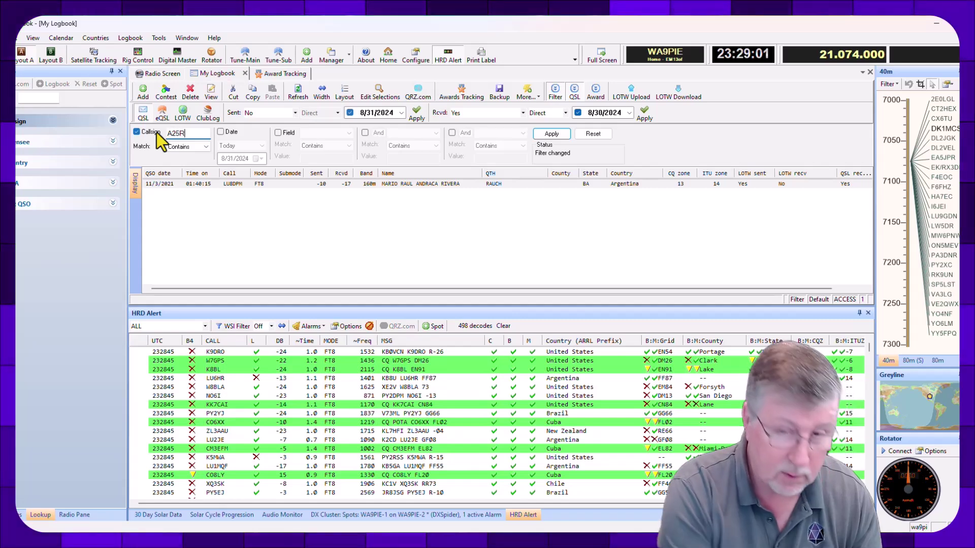
click(558, 134)
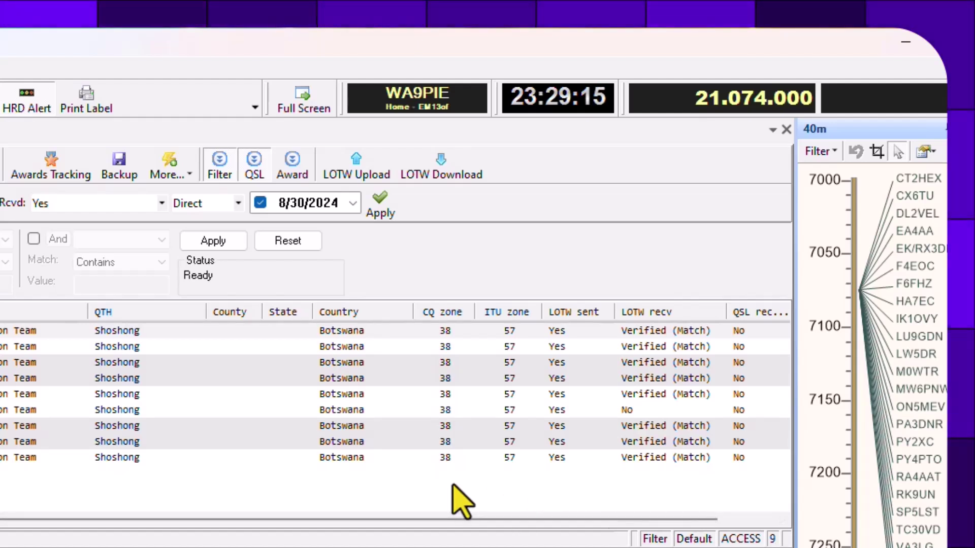
click(583, 410)
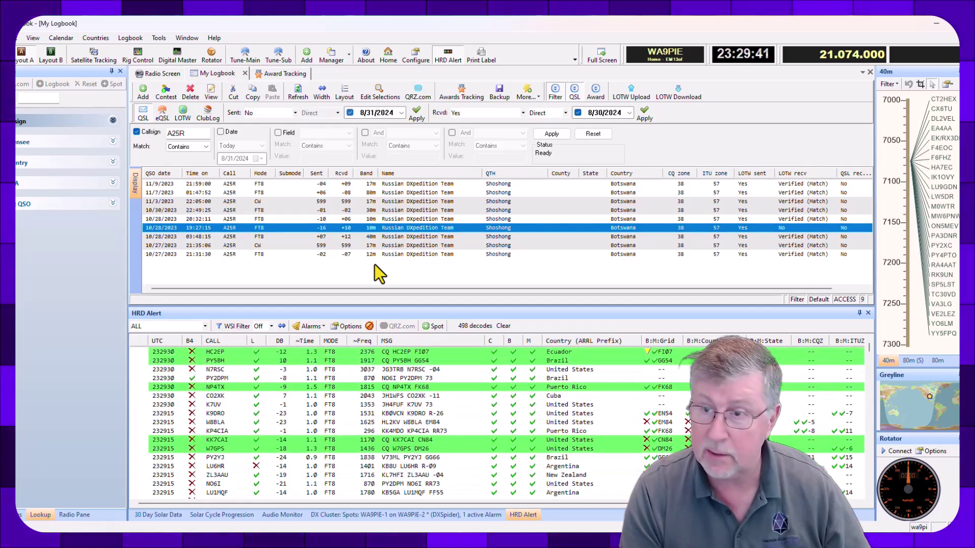
- Mark the QSL as received for all A25R contacts except the unmatched 10/28/2023 19:27:15 one: Yes, Manager, 8/30/2024
key(ctrl+a)
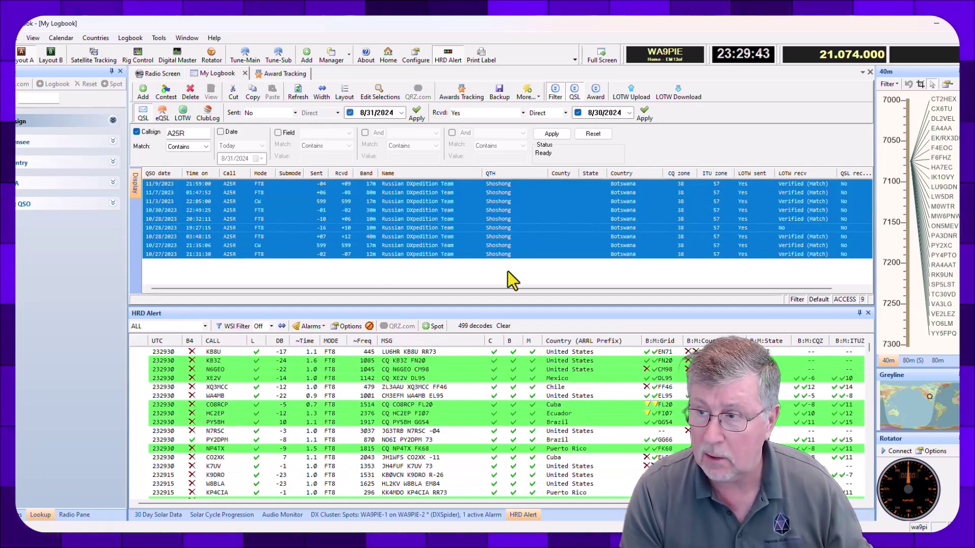
ctrl+click(794, 227)
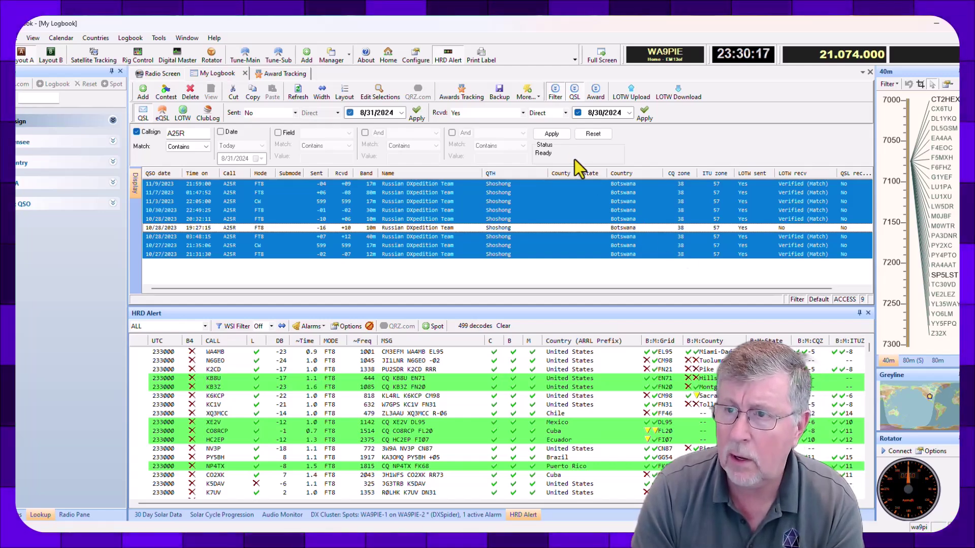
click(554, 115)
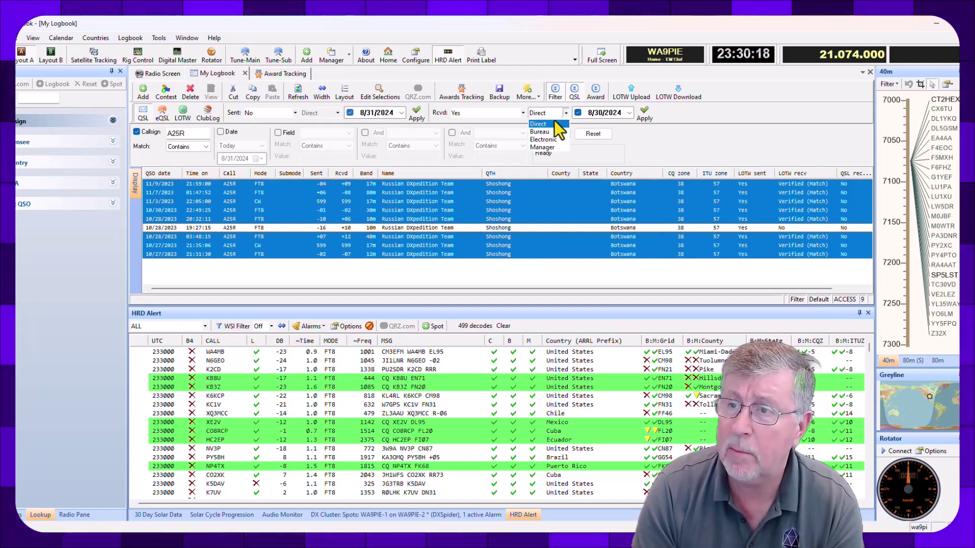
click(553, 147)
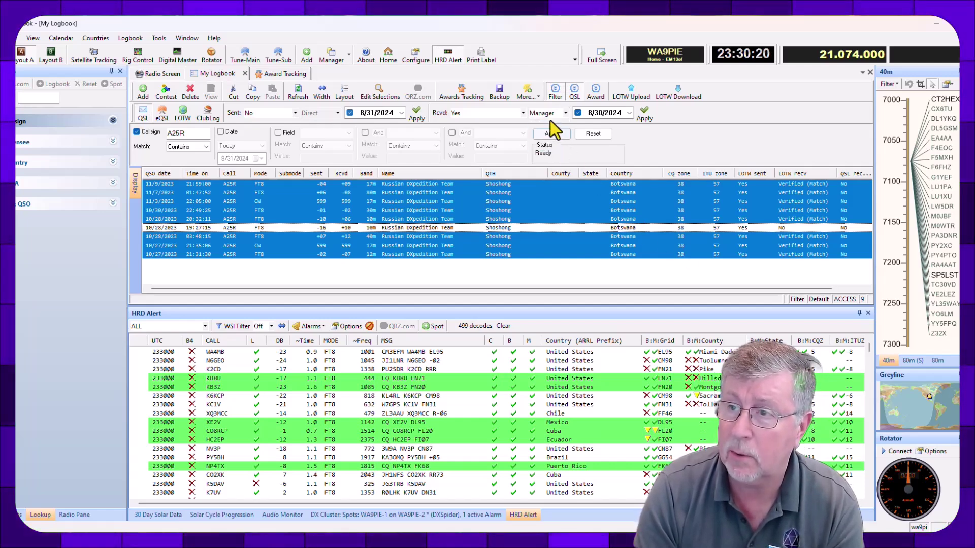
click(641, 115)
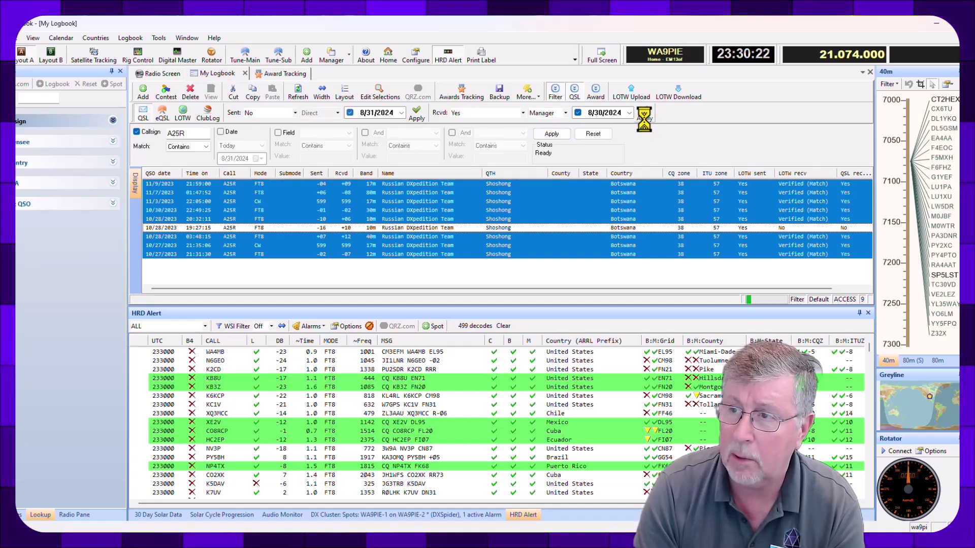
click(845, 184)
- Check the ARRL DXCC award totals with the A25R contacts marked, and return to My Logbook
click(288, 75)
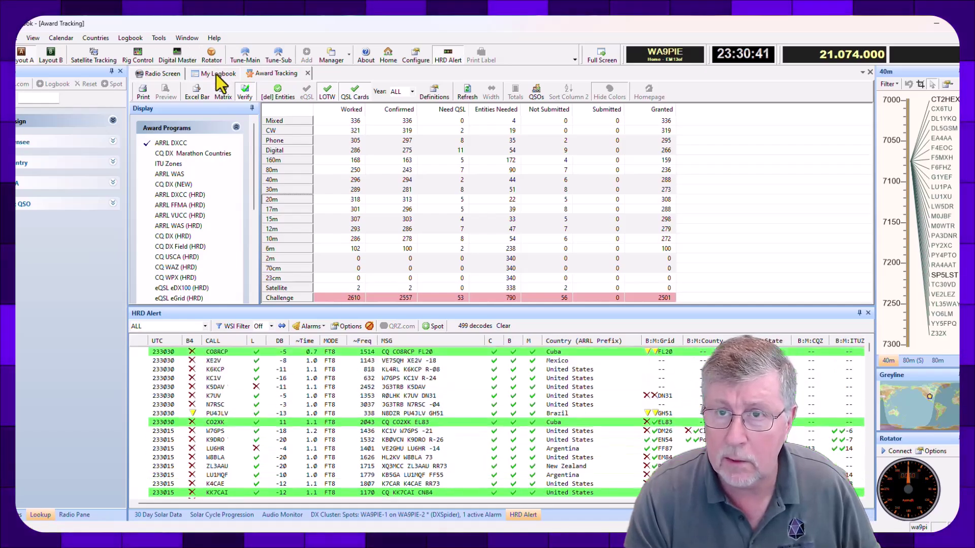
click(216, 74)
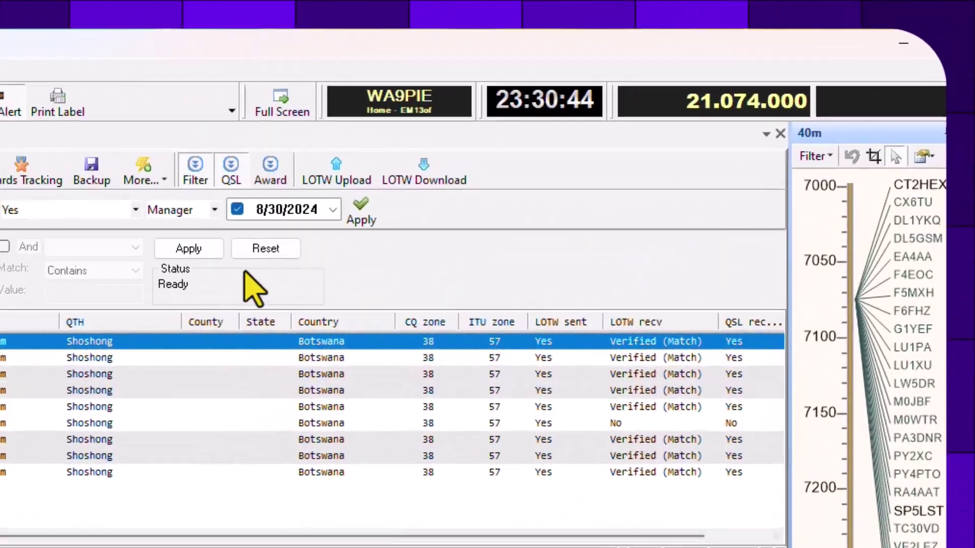
- Reset the logbook filter, hide the filter and QSL update areas, and back up My Logbook
click(592, 133)
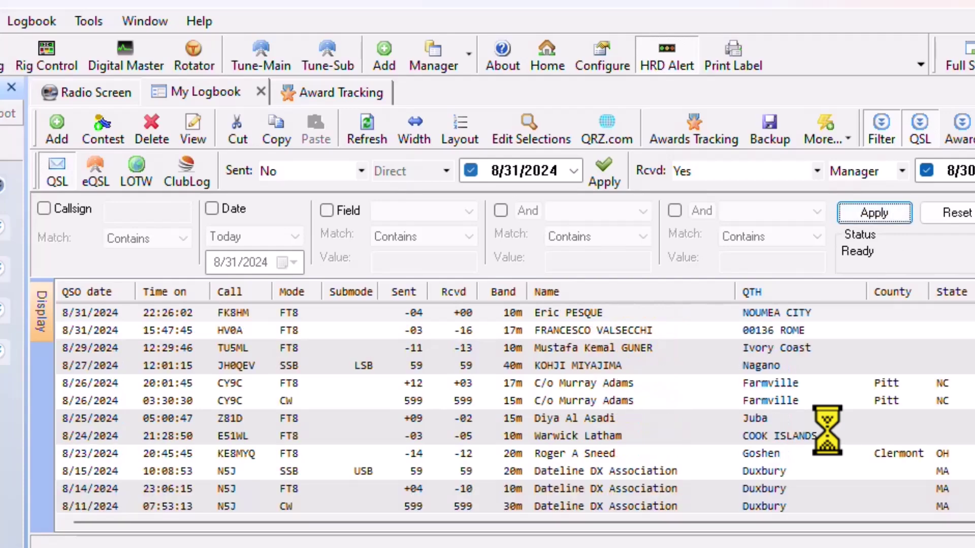
click(890, 129)
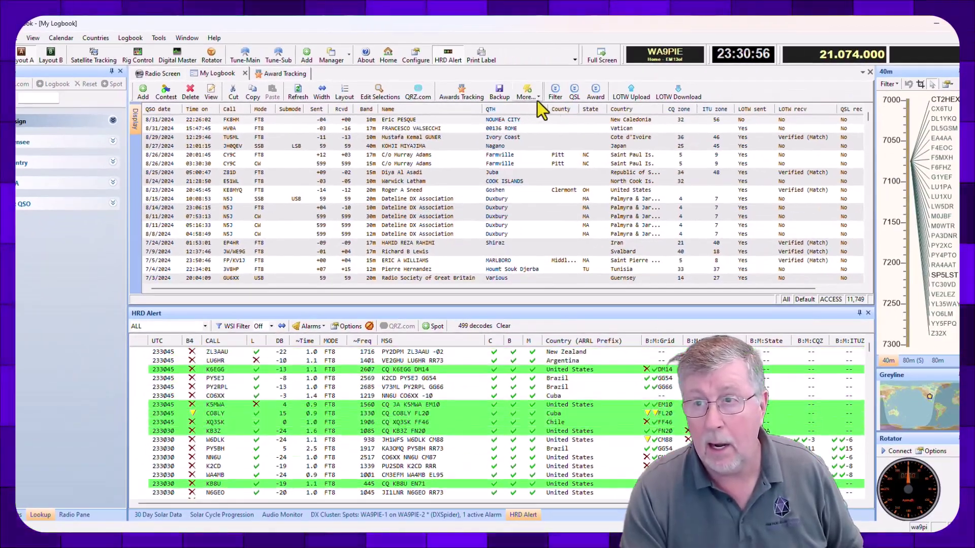
click(499, 92)
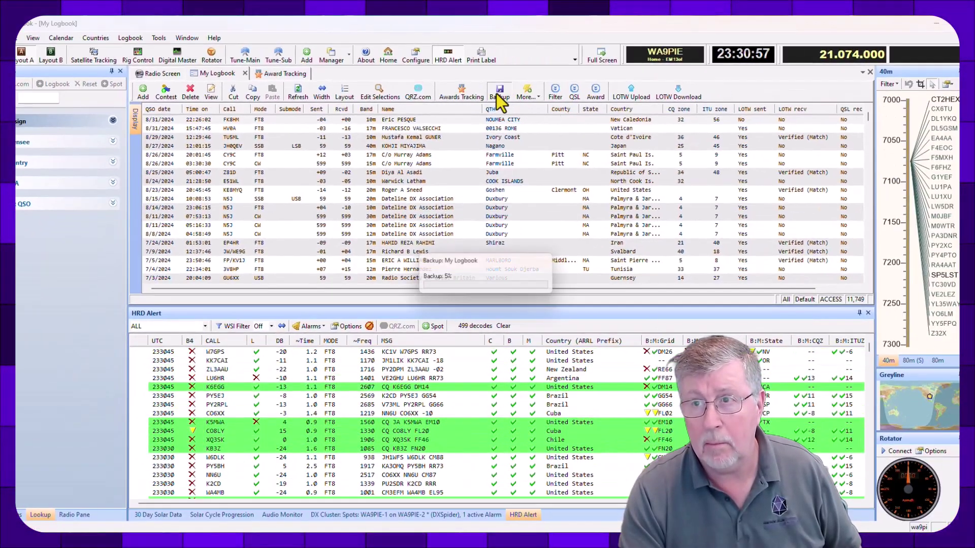